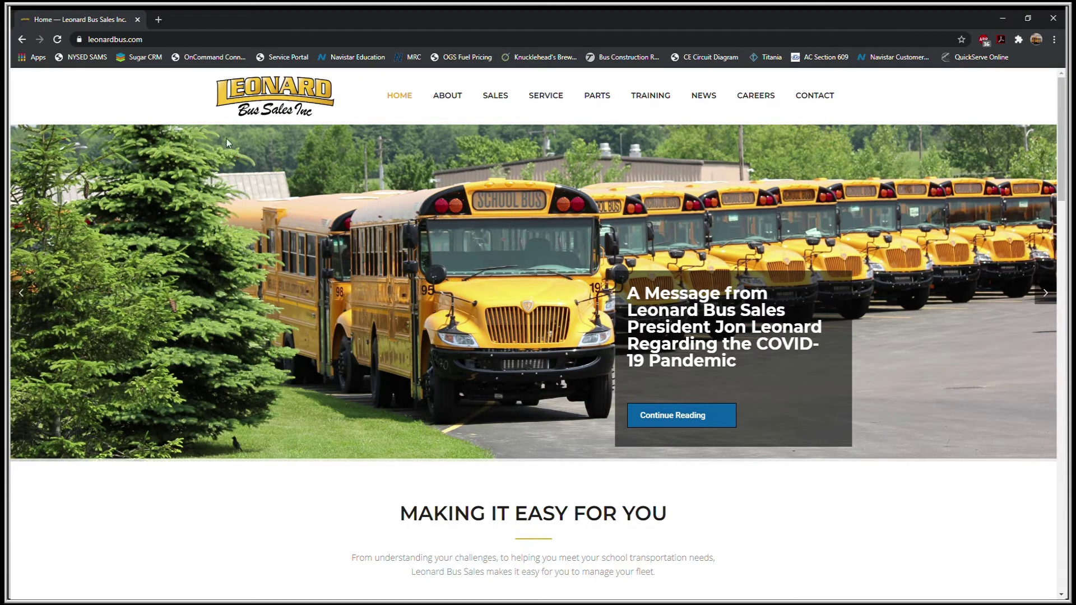
Load navistarservice.snapon.com in a new browser tab
left_click(158, 20)
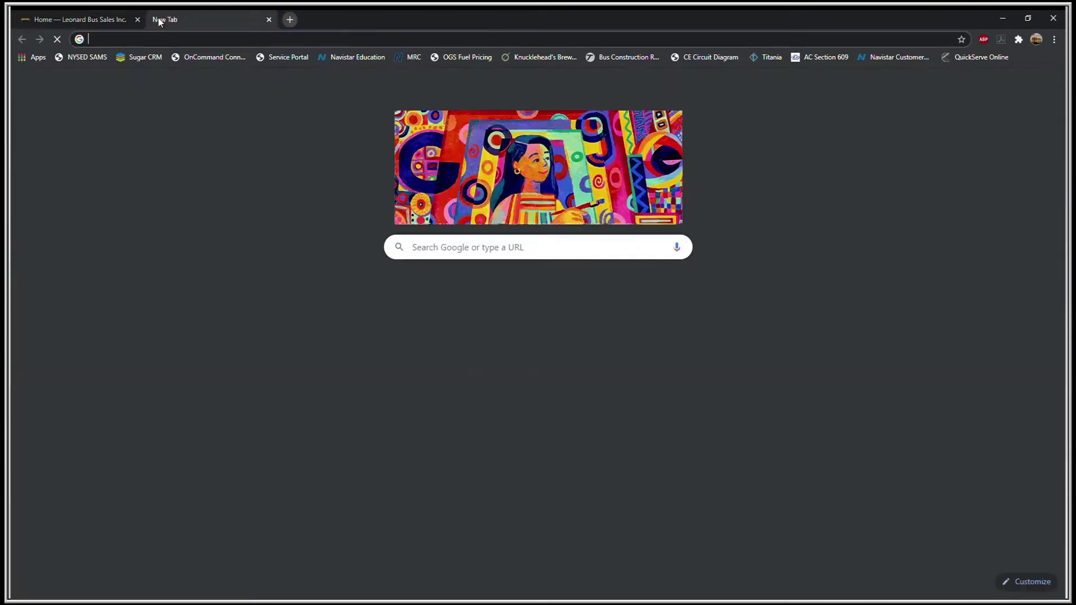
type("navi")
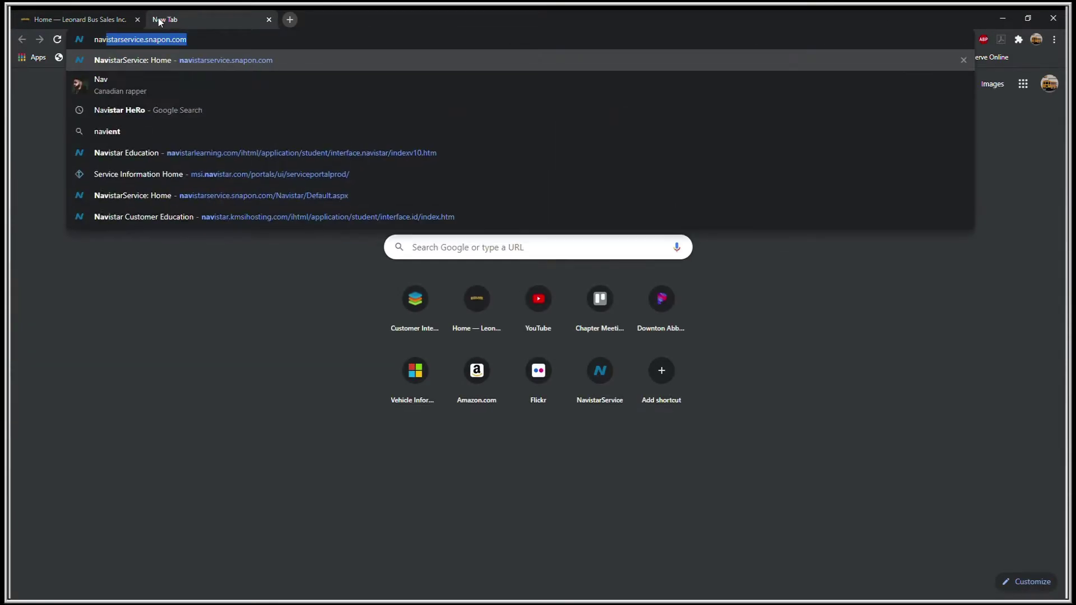
type("starse")
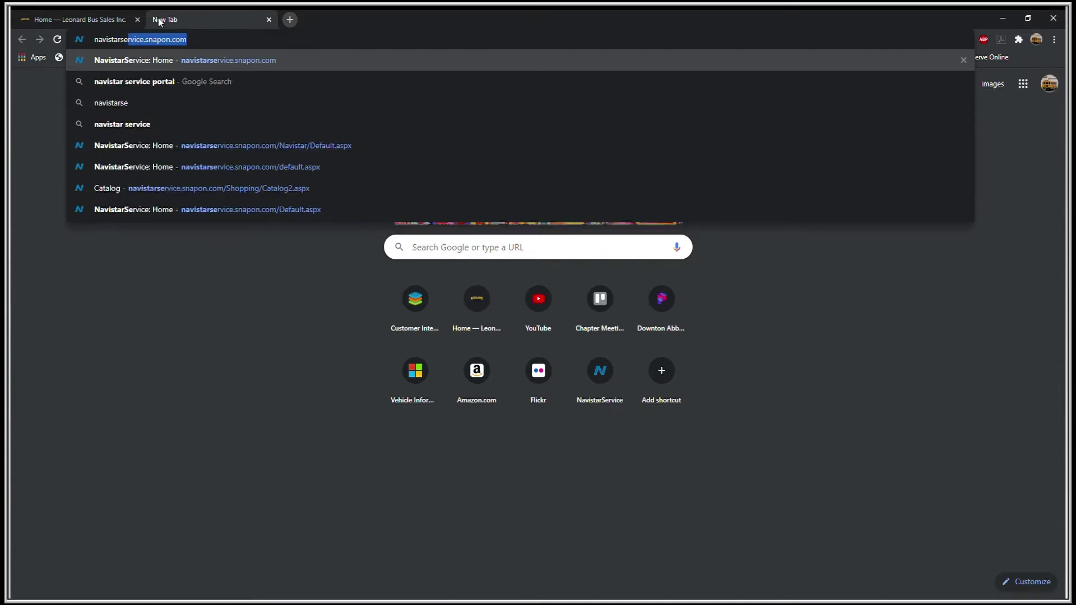
type("rvice")
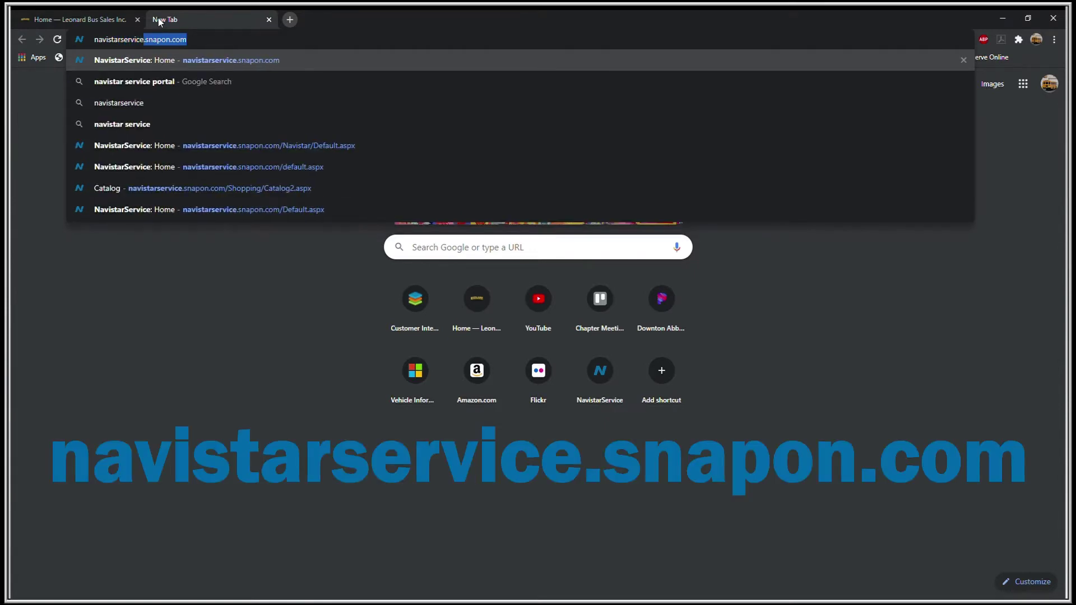
type(".sn")
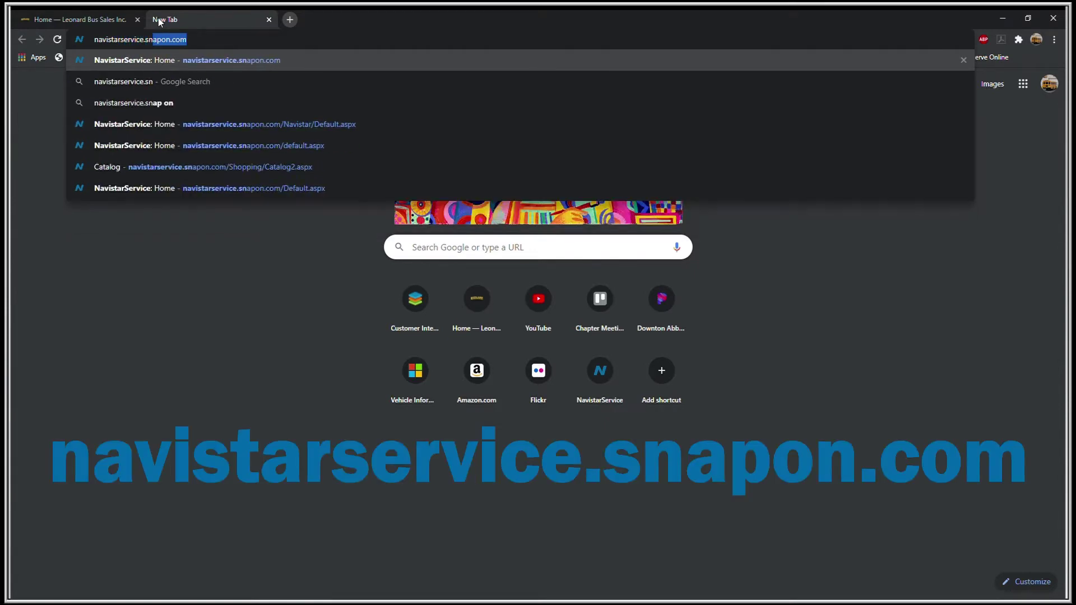
type("apon.com")
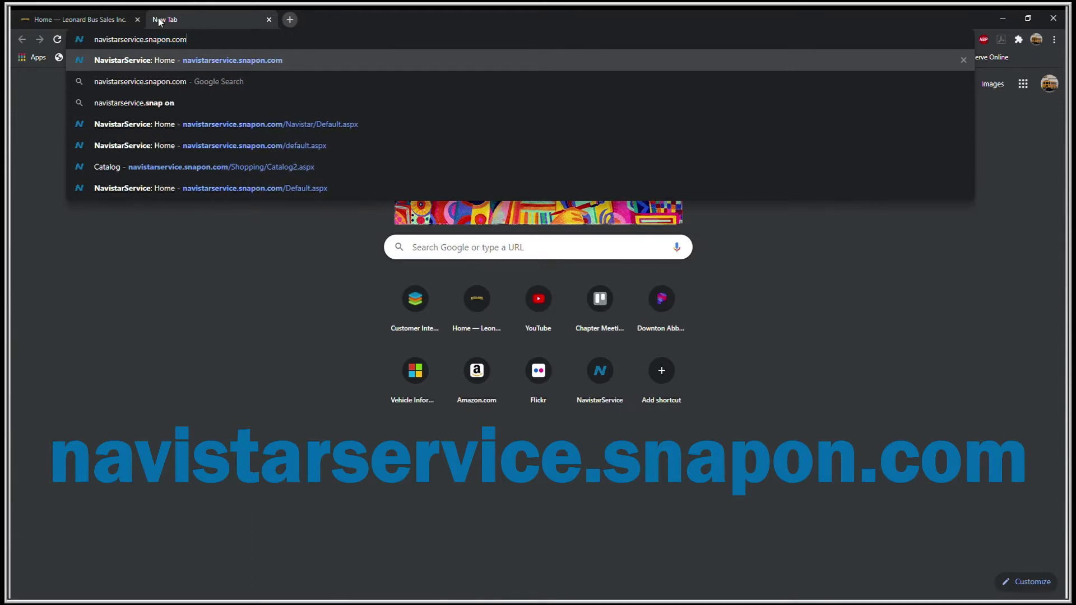
key("Return")
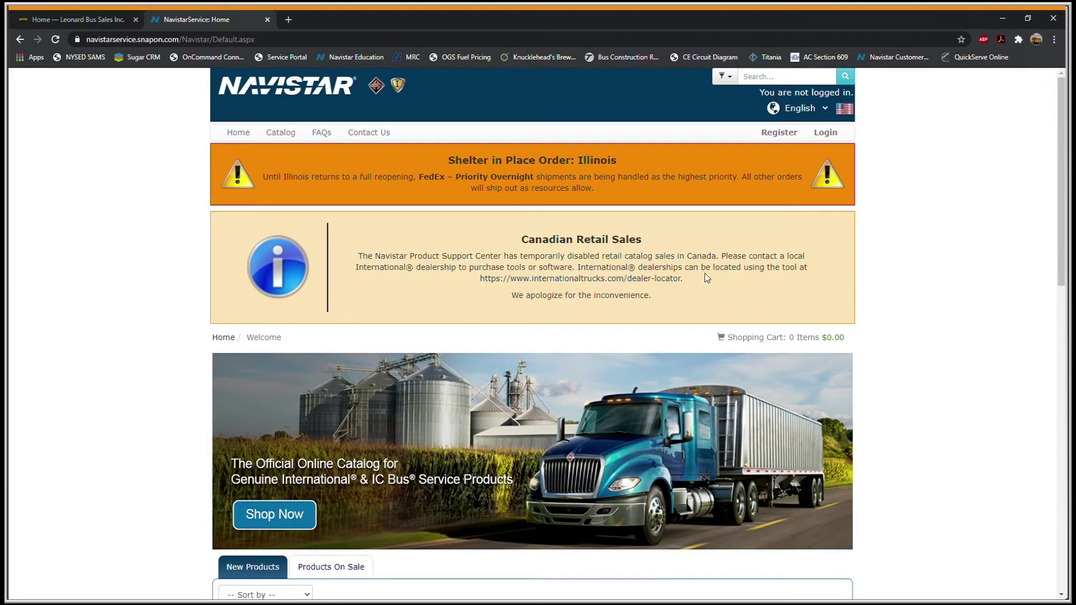
Download the HeRo Setup installer from the tools catalog and dismiss the download notice
left_click(284, 132)
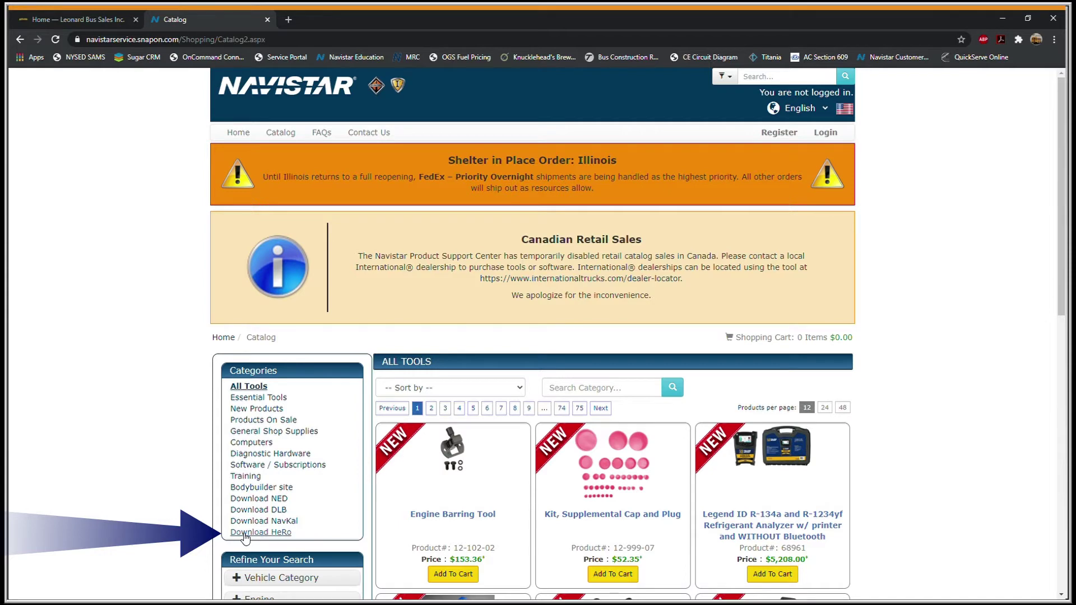
left_click(244, 533)
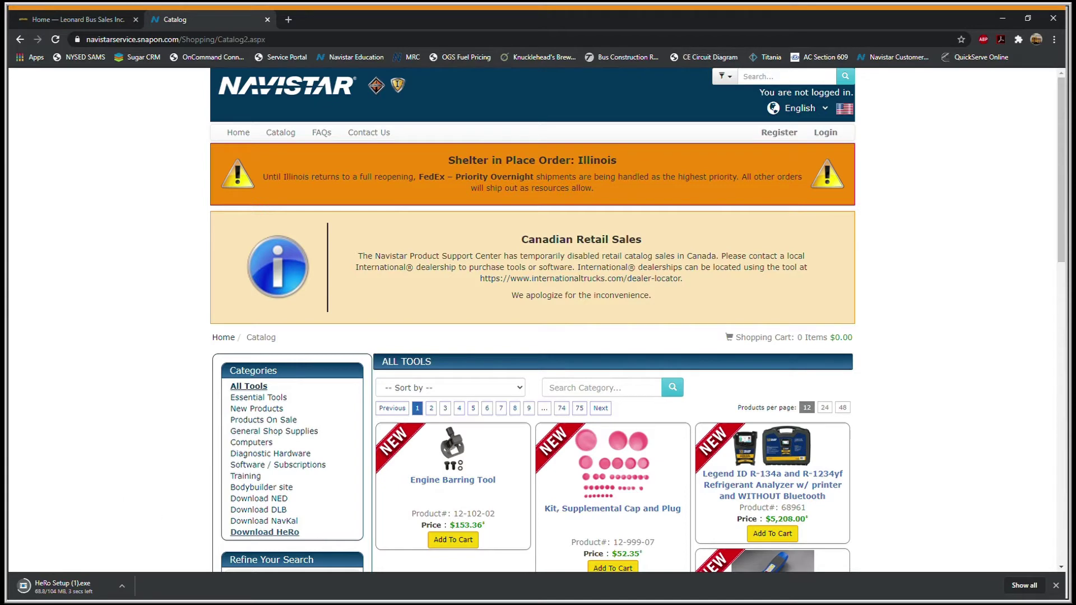
left_click(1055, 588)
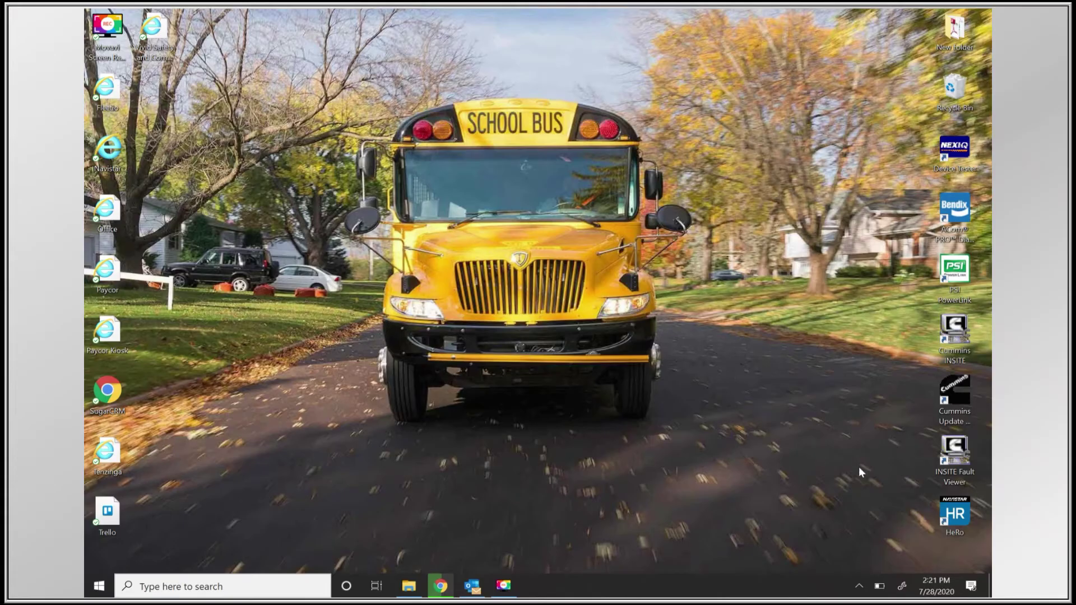
Launch HeRo from the desktop, submit the pasted Health Report product key and answer the existing-user question
double_click(960, 516)
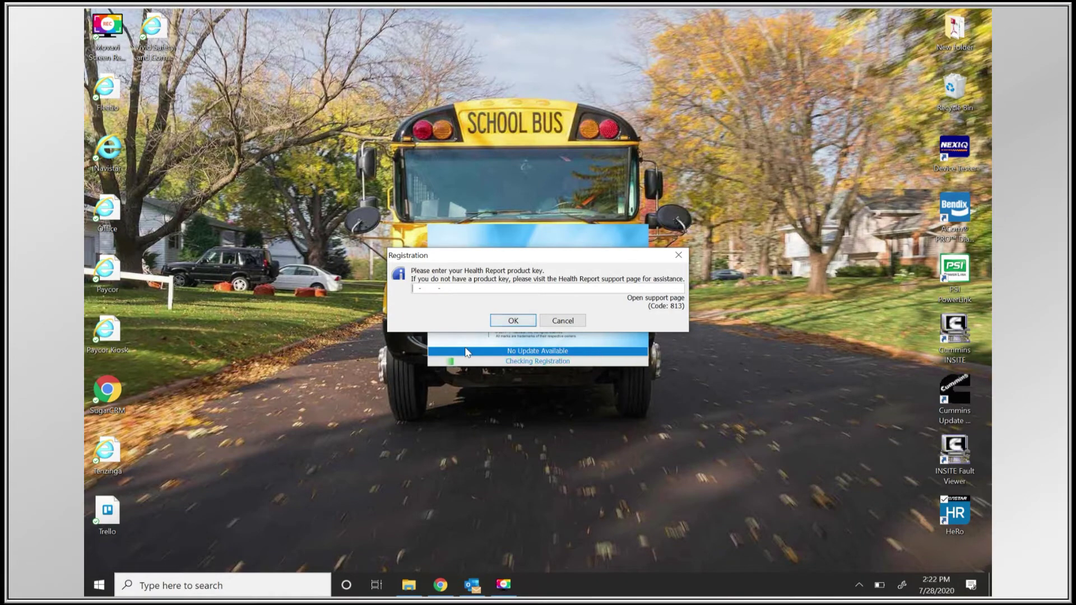
key("ctrl+v")
left_click(514, 322)
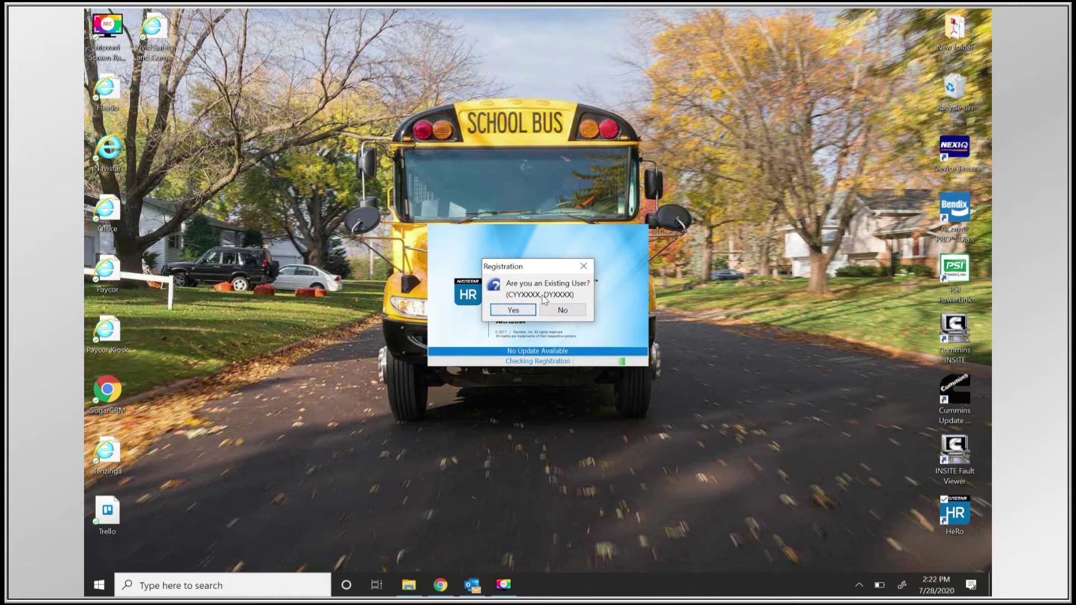
left_click(563, 310)
Raise the Registration form into view and start filling in the E-mail field
left_click_drag(575, 207, 574, 66)
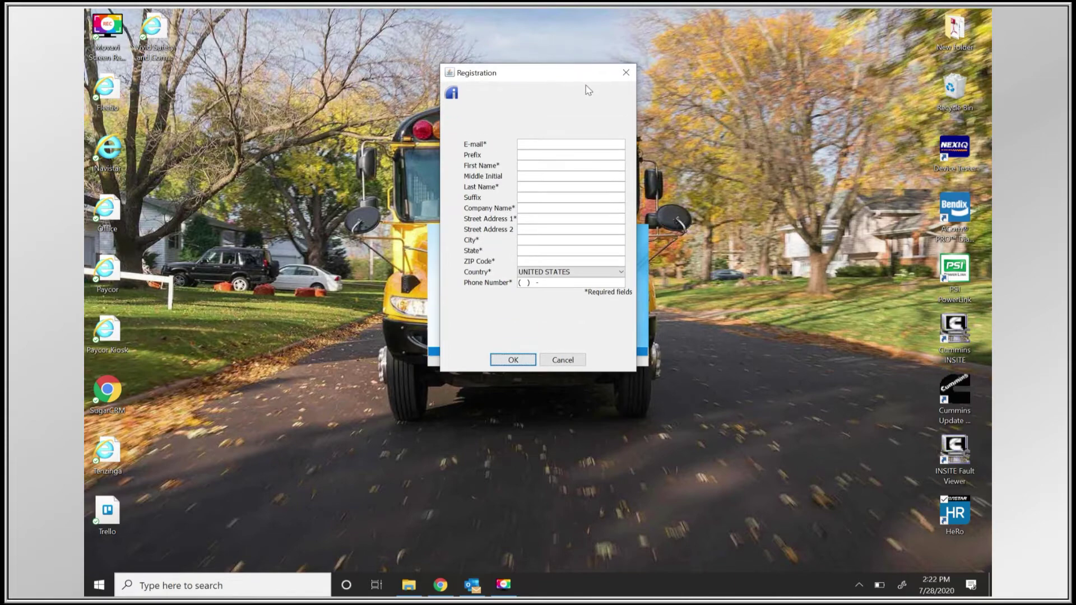
left_click(557, 143)
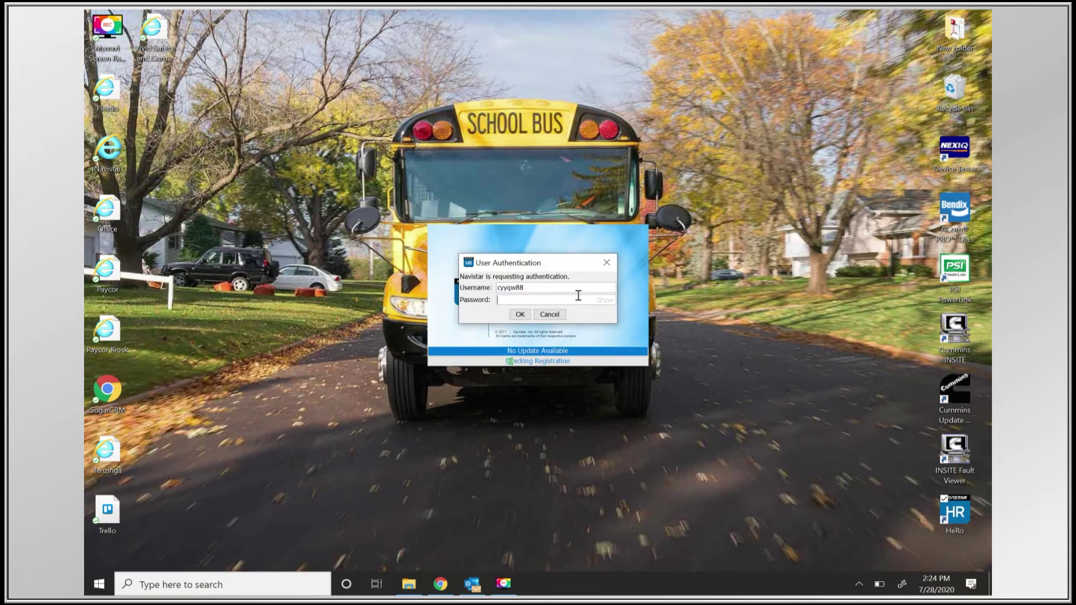
type("••")
type("••")
type("•")
type("••")
Submit the Navistar sign-in, then re-enter and submit the password after the expiry notice
left_click(521, 315)
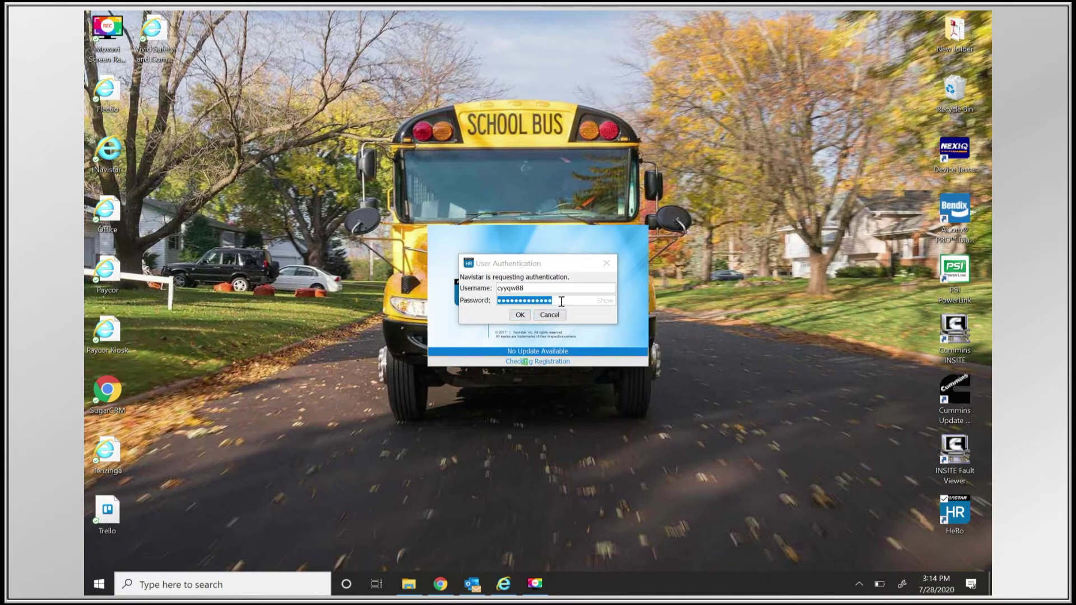
left_click(561, 301)
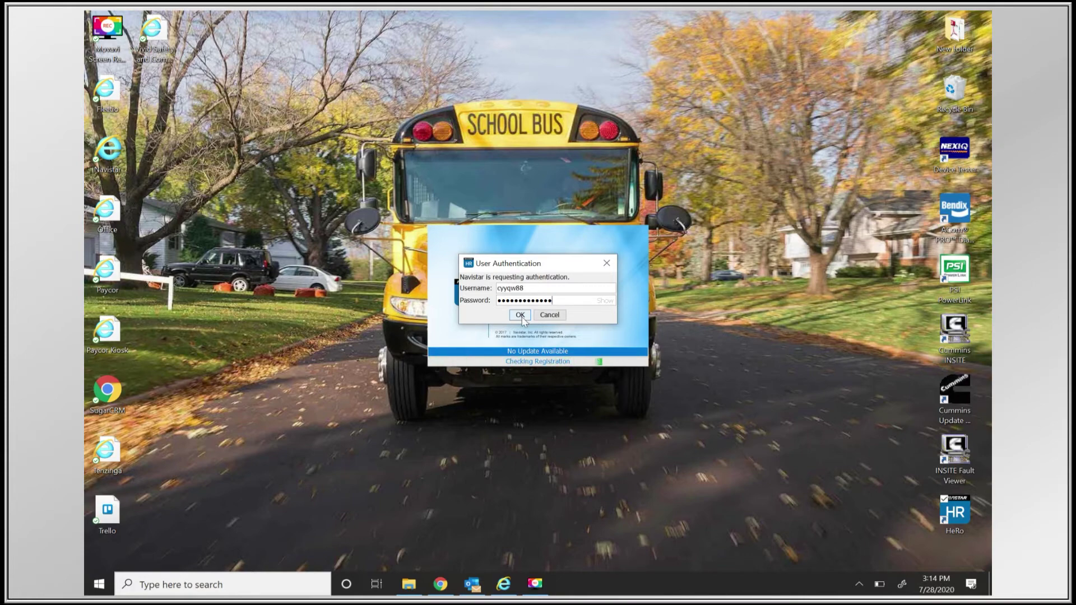
left_click(520, 315)
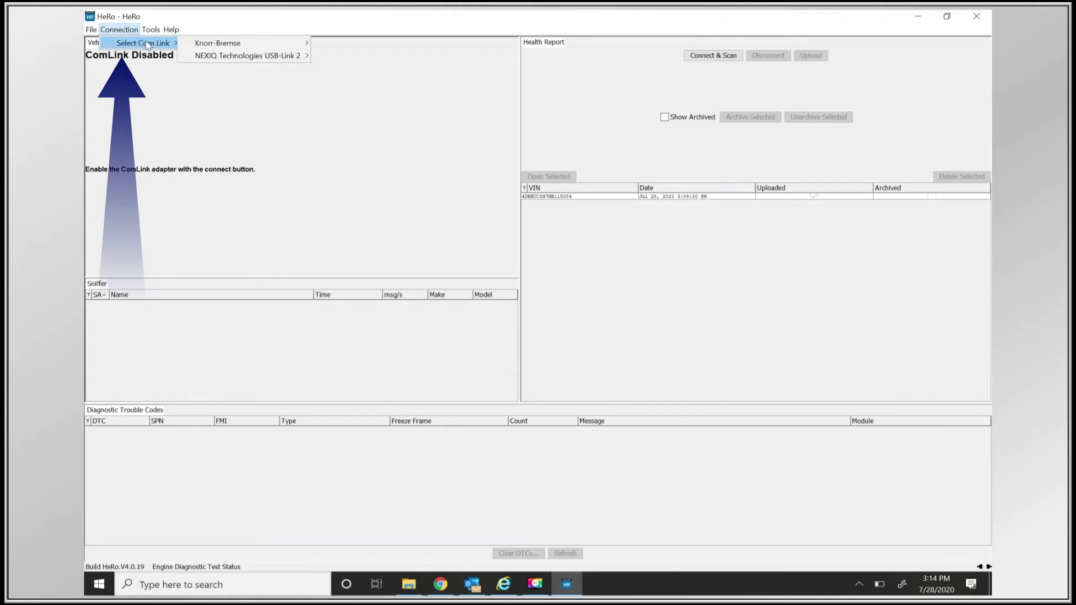
mouse_move(144, 43)
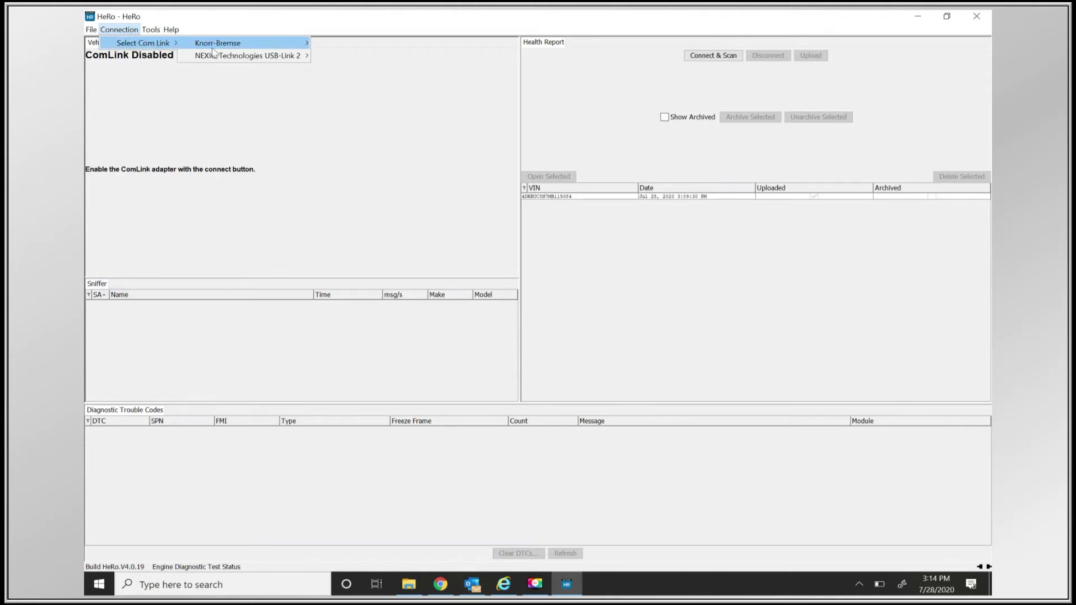
mouse_move(248, 56)
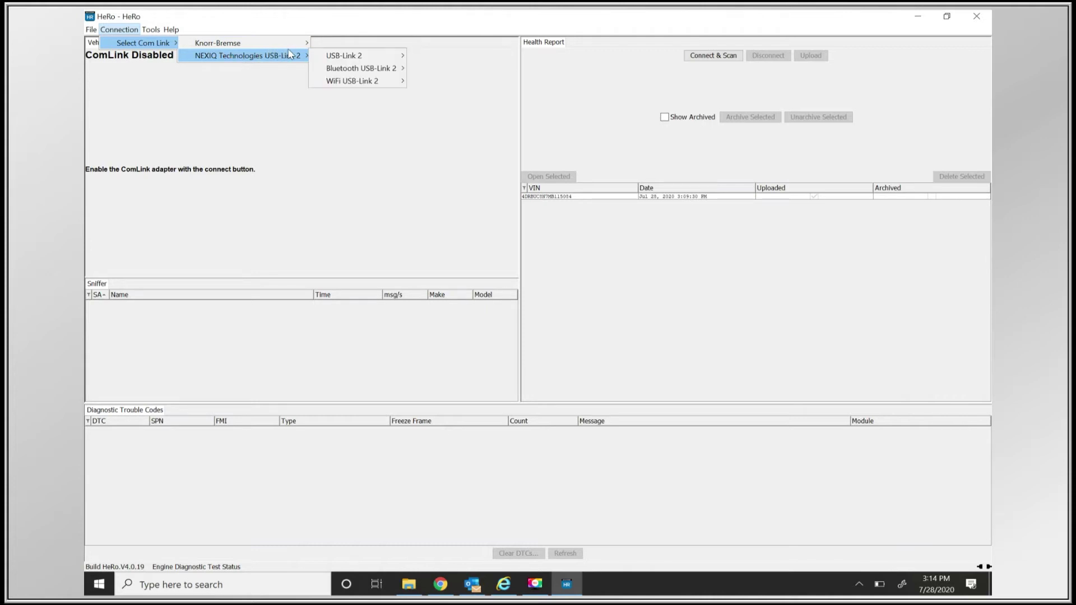
mouse_move(344, 56)
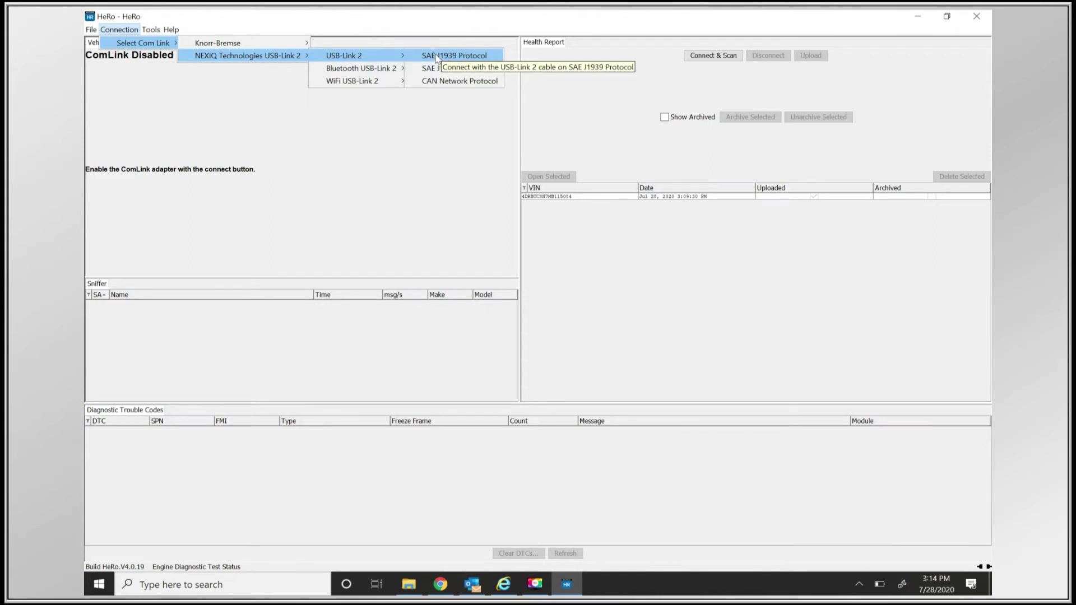
Choose the NEXIQ USB-Link 2 adapter on the SAE J1939 protocol as the com link
left_click(436, 57)
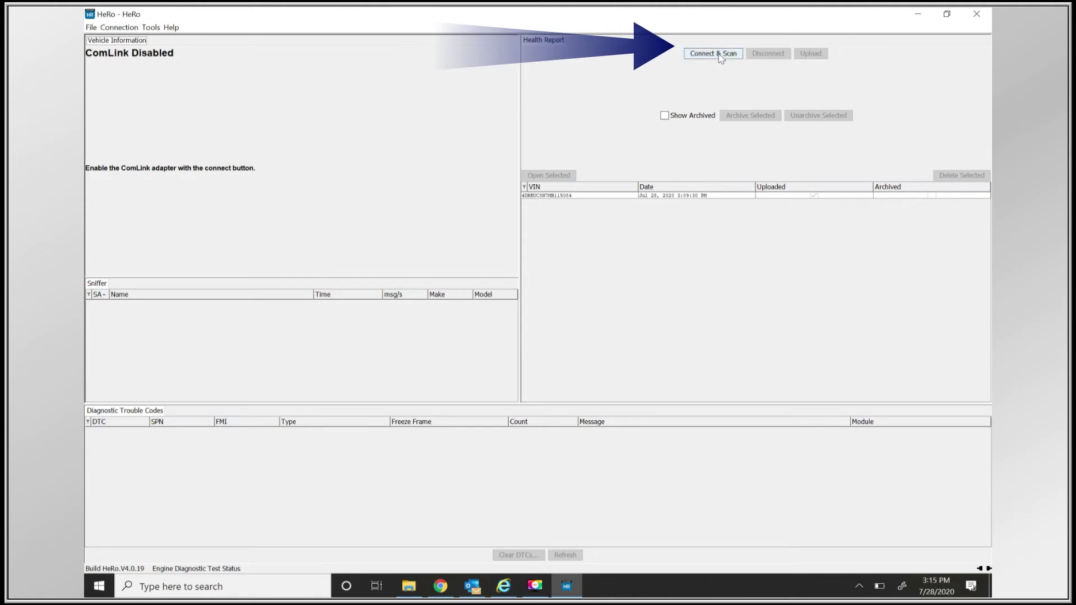
Connect & Scan the bus and record the scan at the Arrival checkpoint
left_click(720, 57)
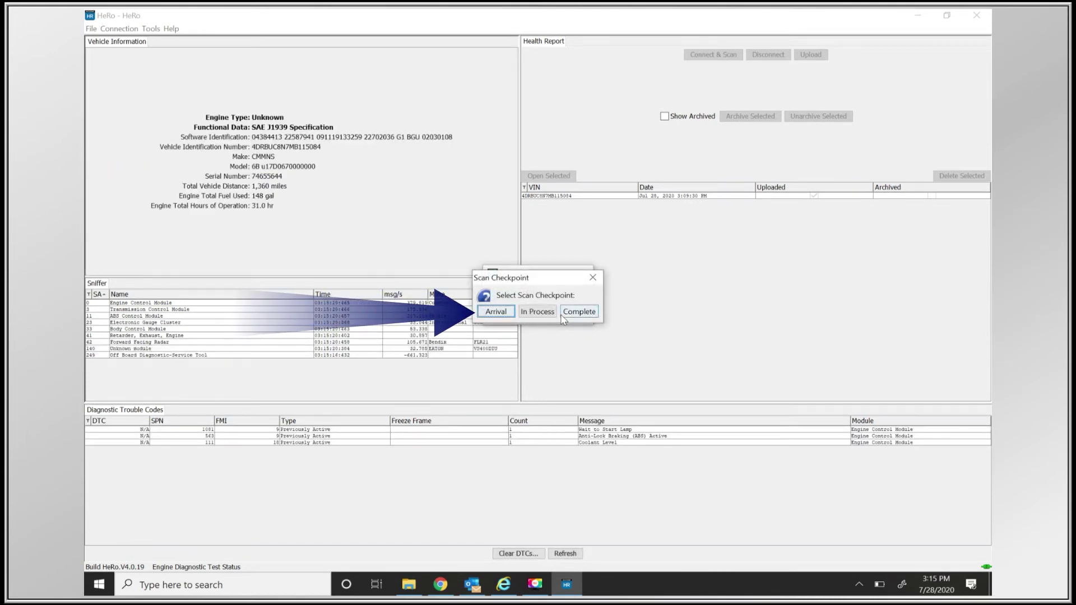
left_click(497, 312)
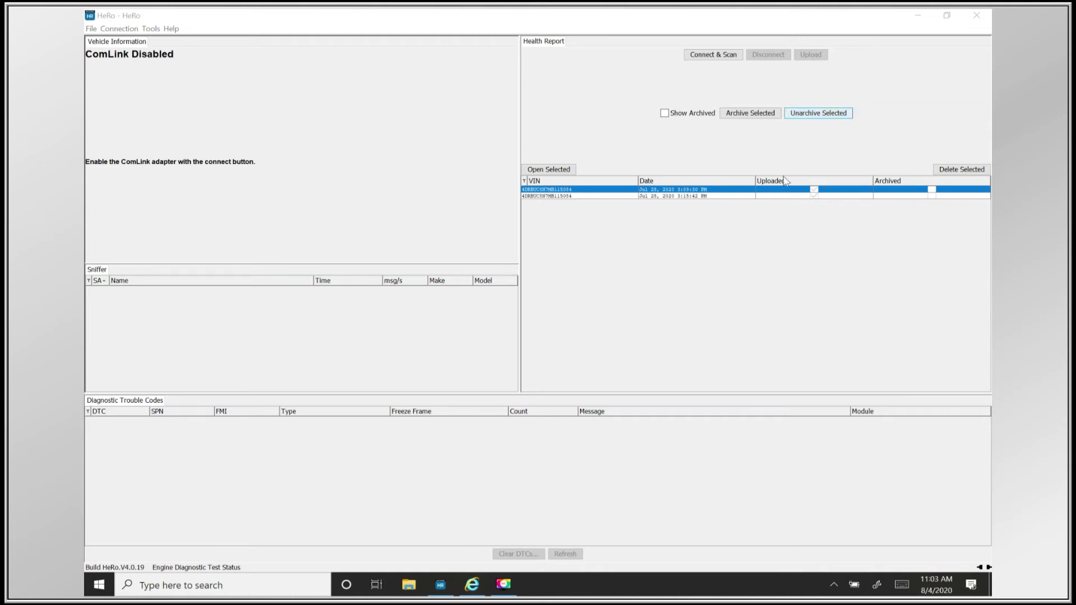
left_click(746, 196)
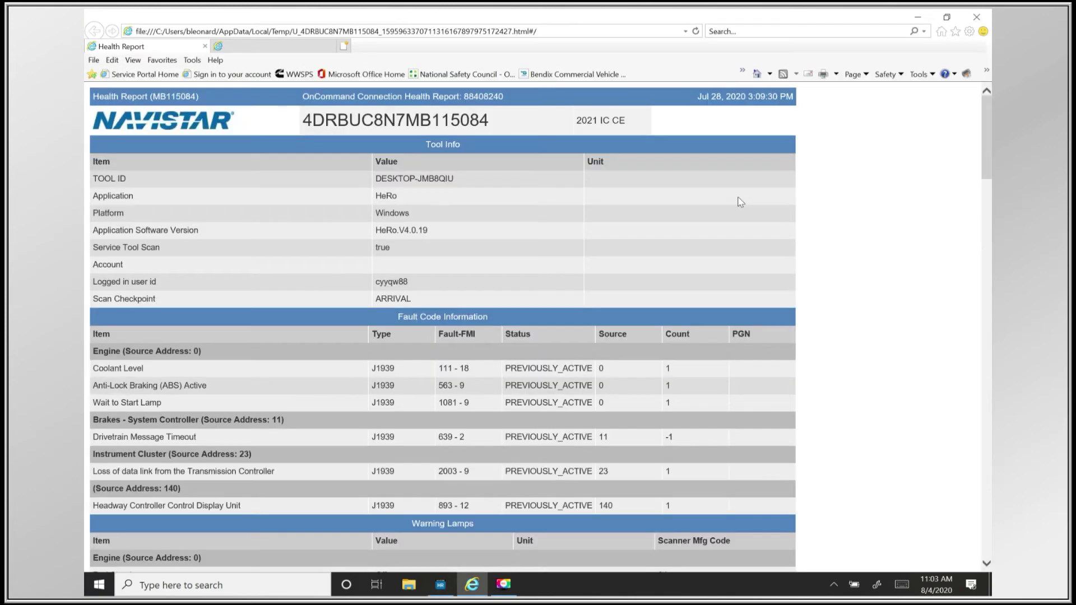
Save the health report page to the Desktop as a web archive, then send it to printing
left_click(93, 62)
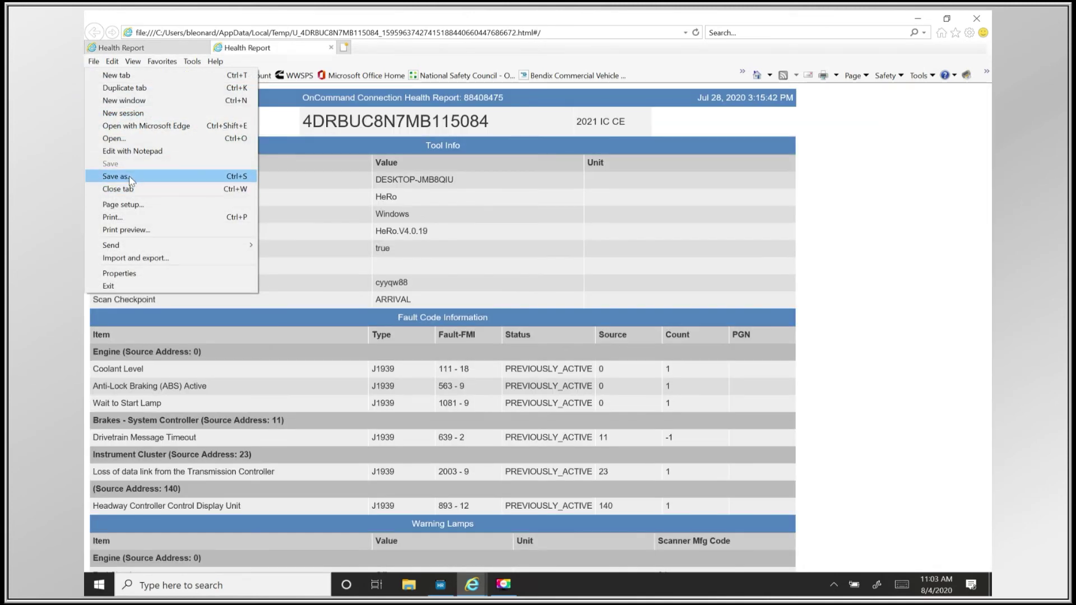
left_click(130, 179)
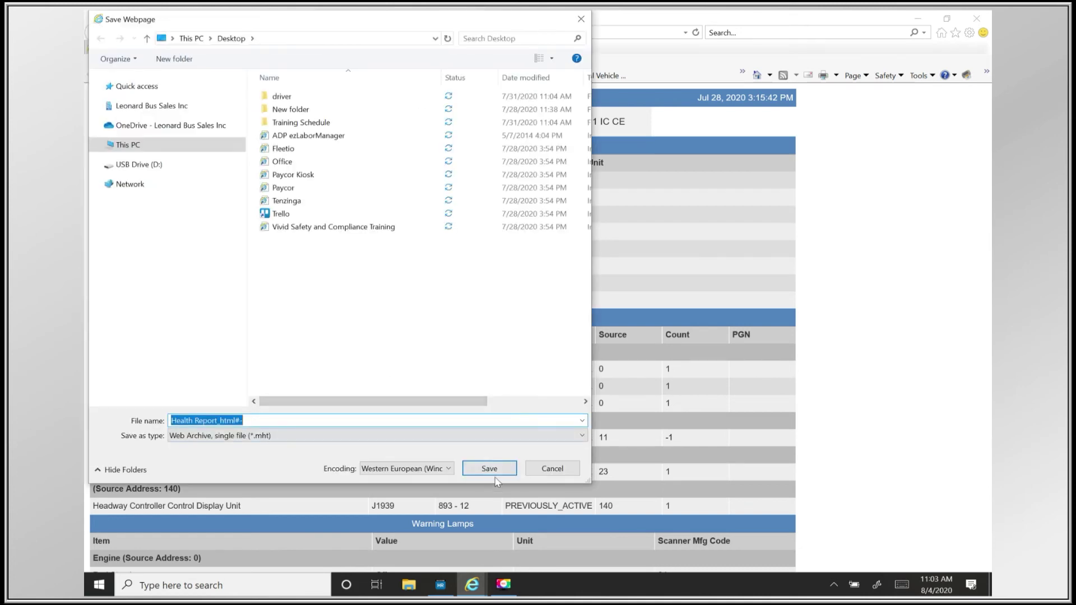
left_click(490, 471)
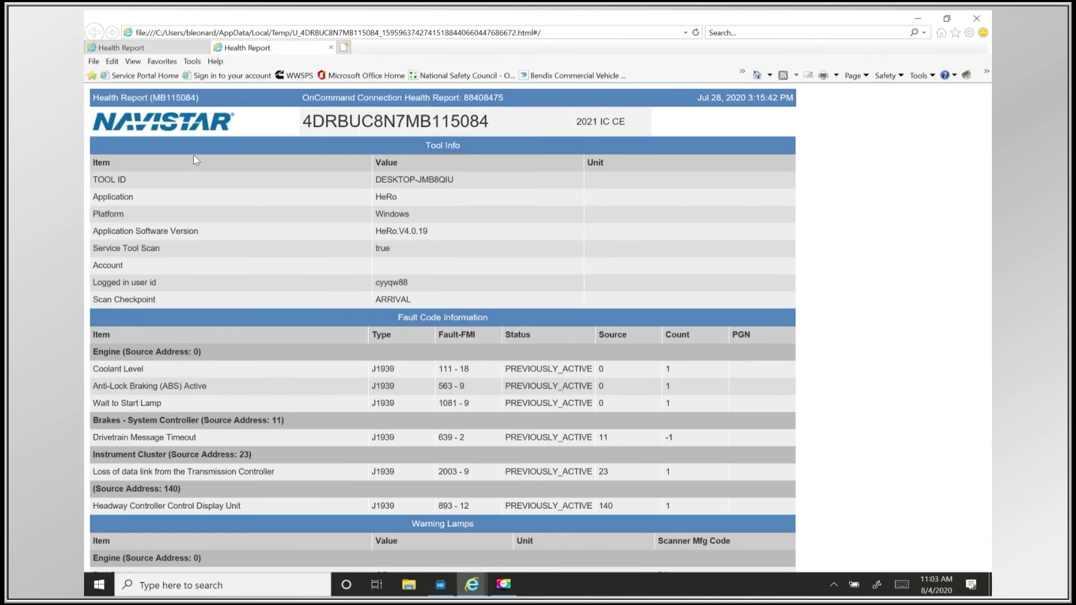
left_click(93, 62)
left_click(127, 216)
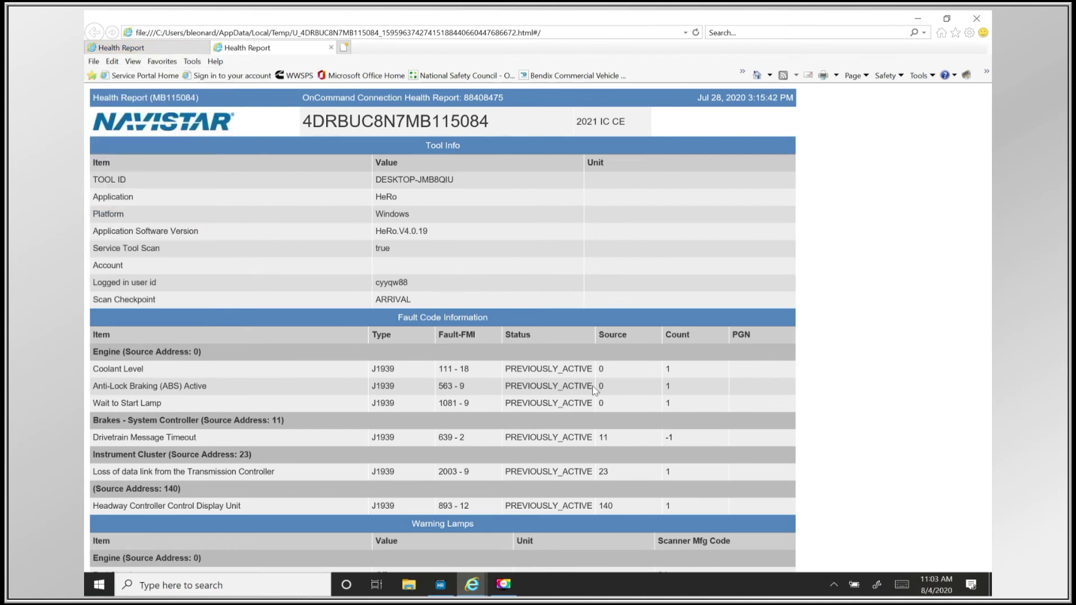